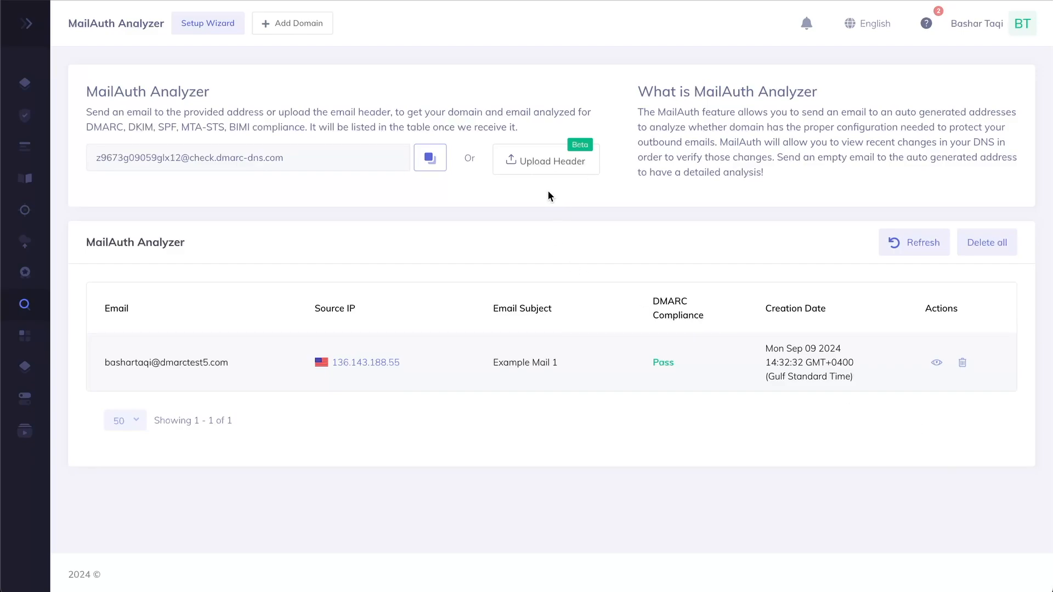
# Paste the copied email header into the Upload Header form and upload it for analysis.
pyautogui.click(531, 166)
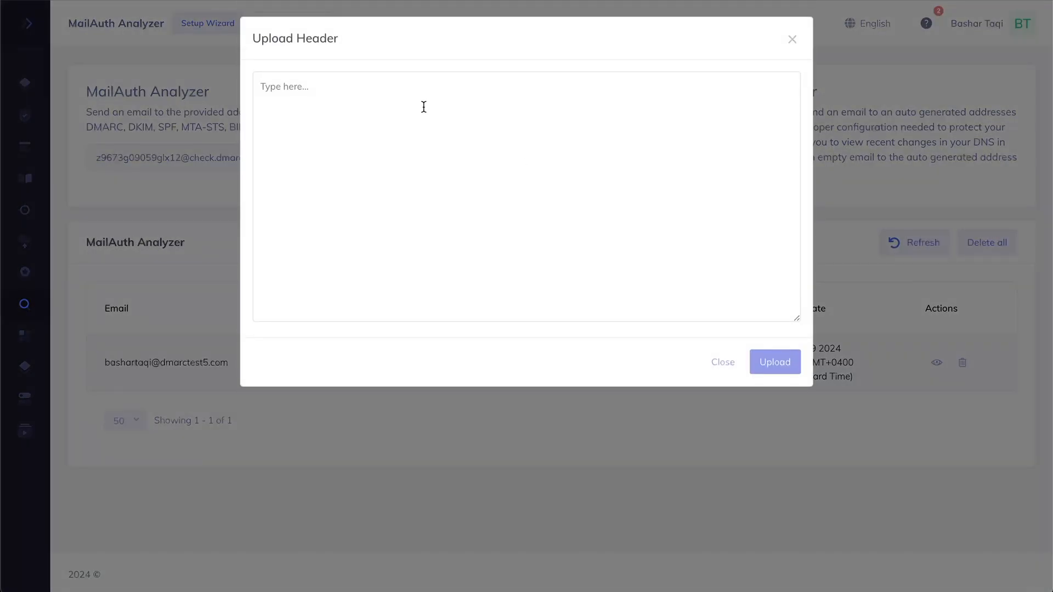
pyautogui.hotkey('ctrl', 'v')
pyautogui.scroll(15, 571, 198)
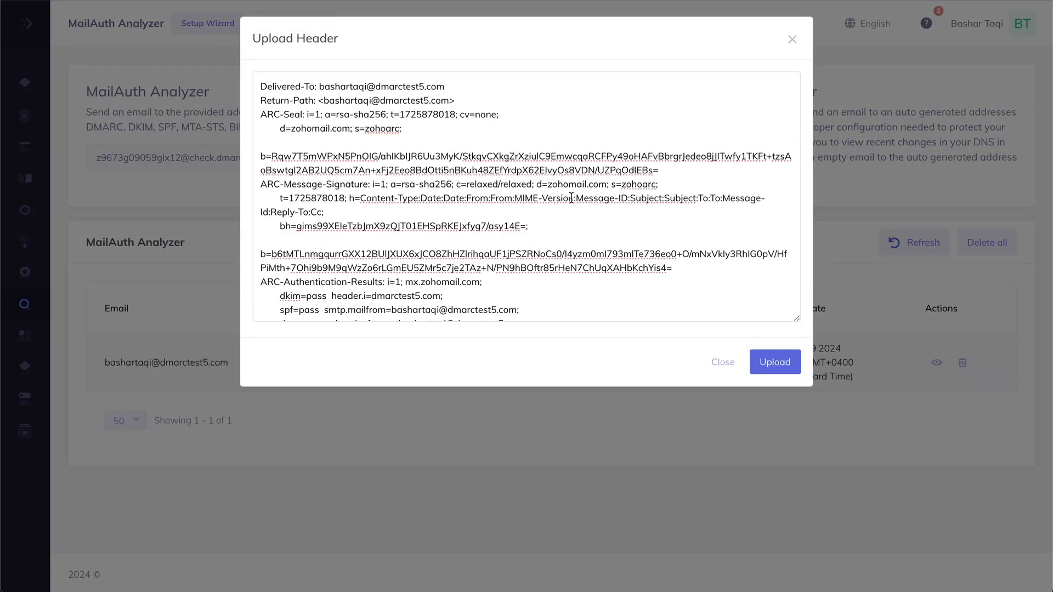
pyautogui.click(782, 372)
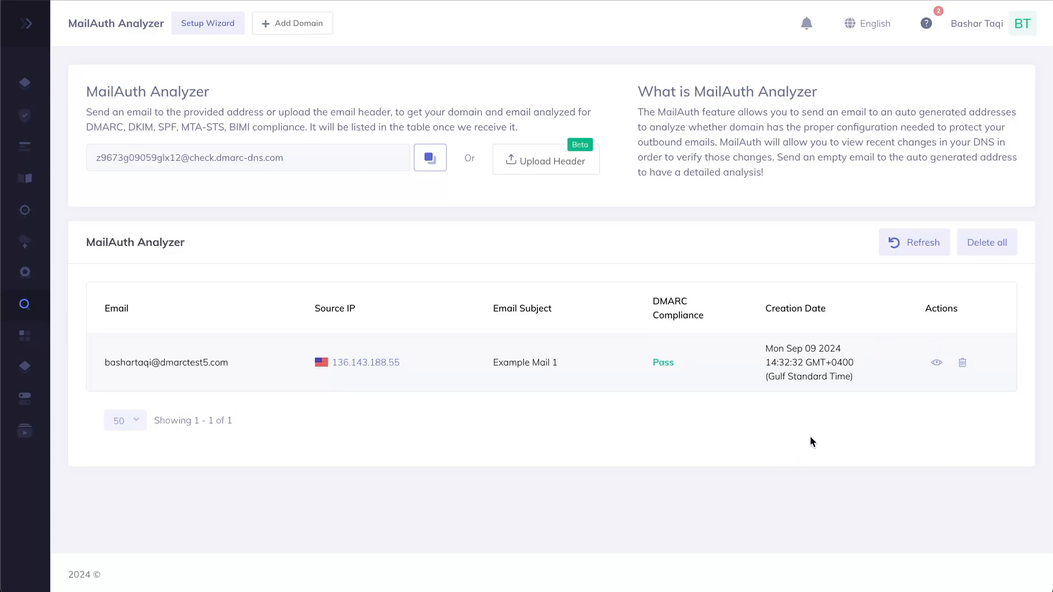
# Open the detailed analysis of "Example Mail 1" and examine its compliance chart, policy, alignment settings and DNS record statuses.
pyautogui.click(937, 364)
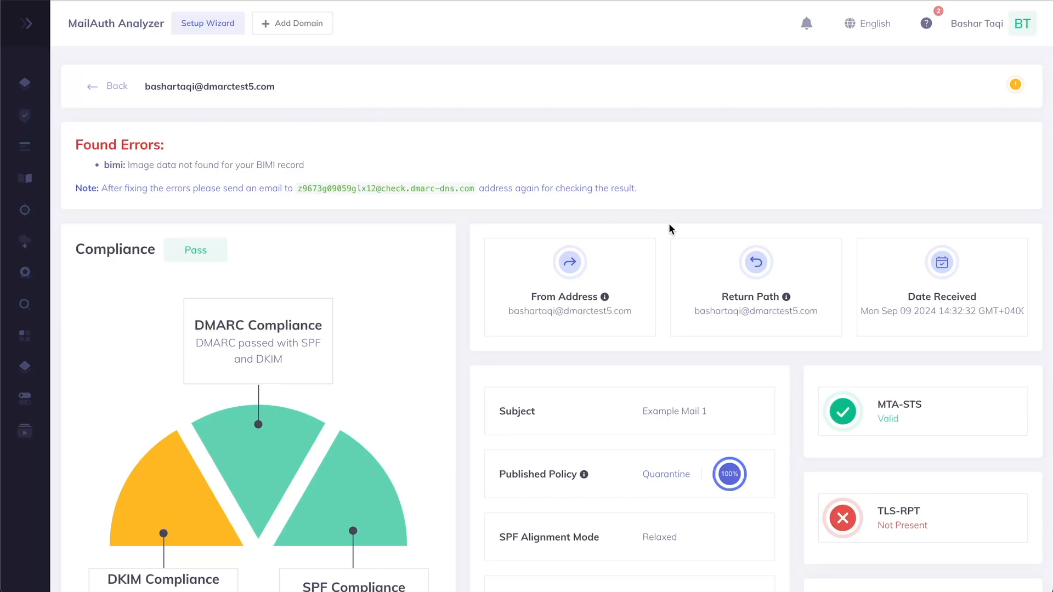
pyautogui.scroll(-2, 664, 307)
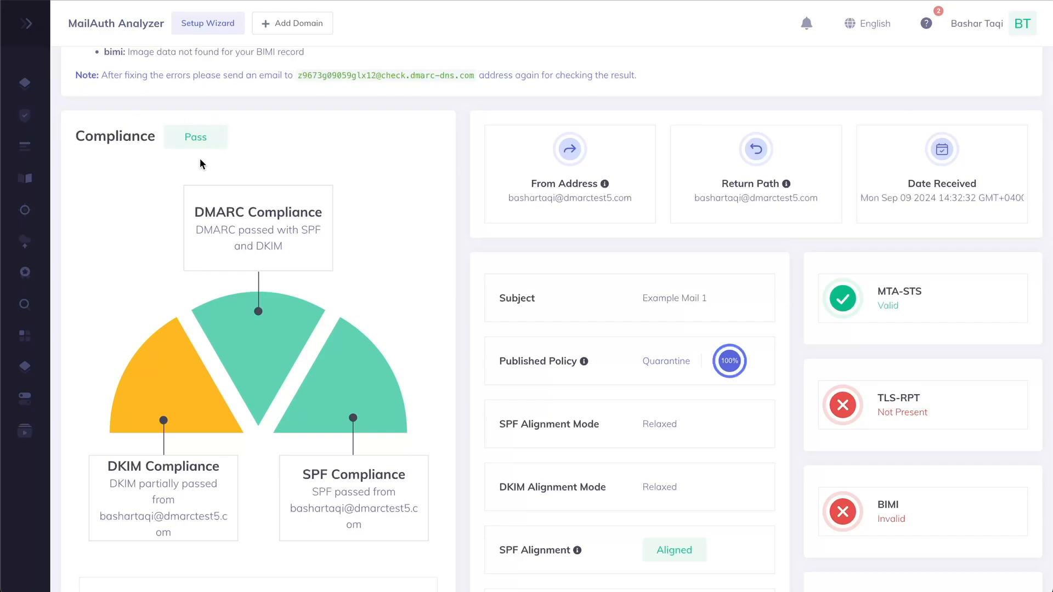
pyautogui.scroll(-1, 377, 165)
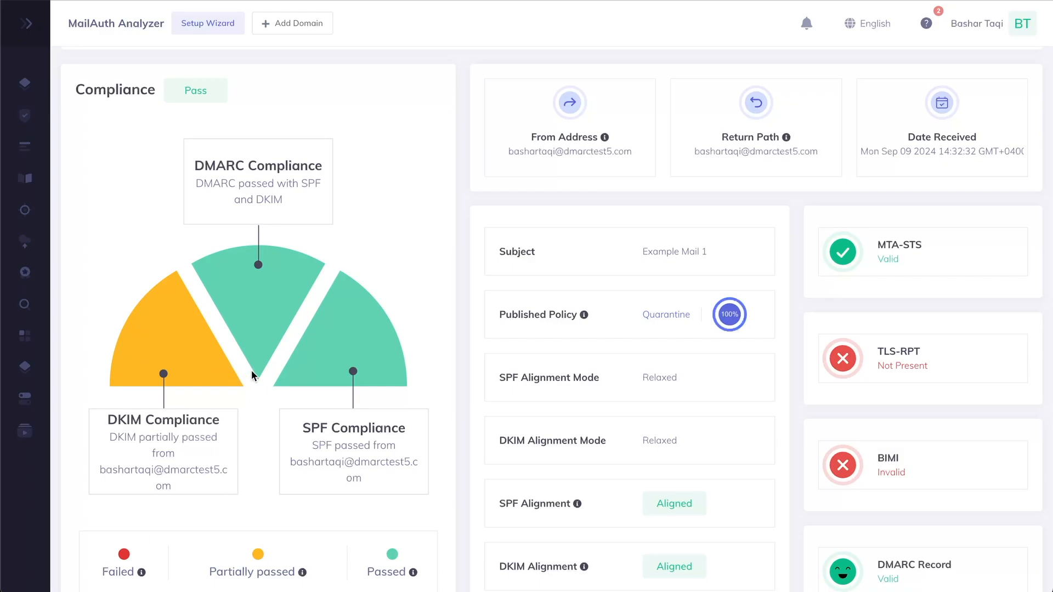
pyautogui.scroll(2, 443, 332)
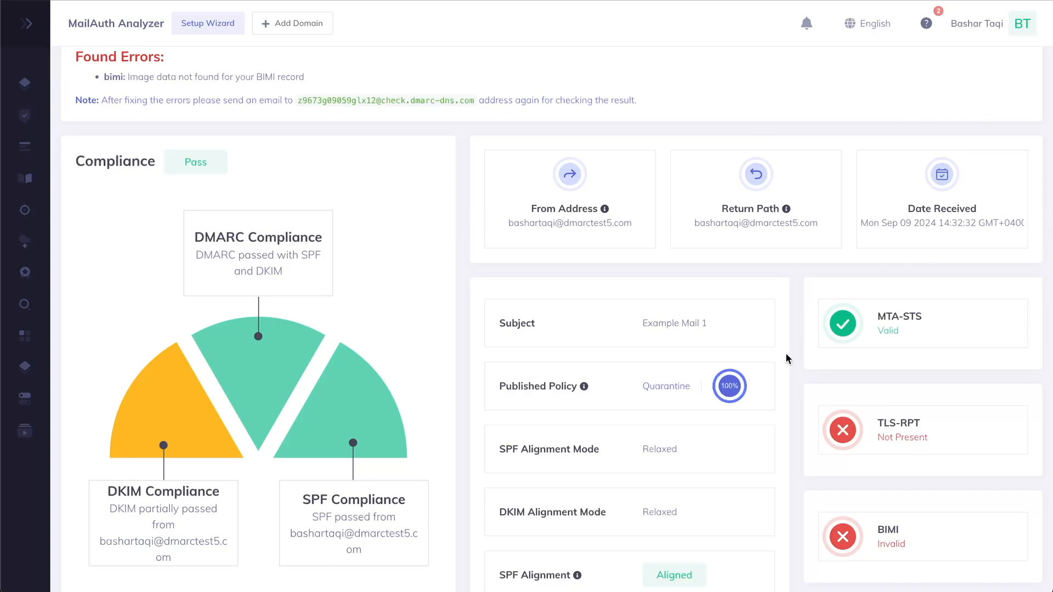
pyautogui.scroll(-3, 786, 353)
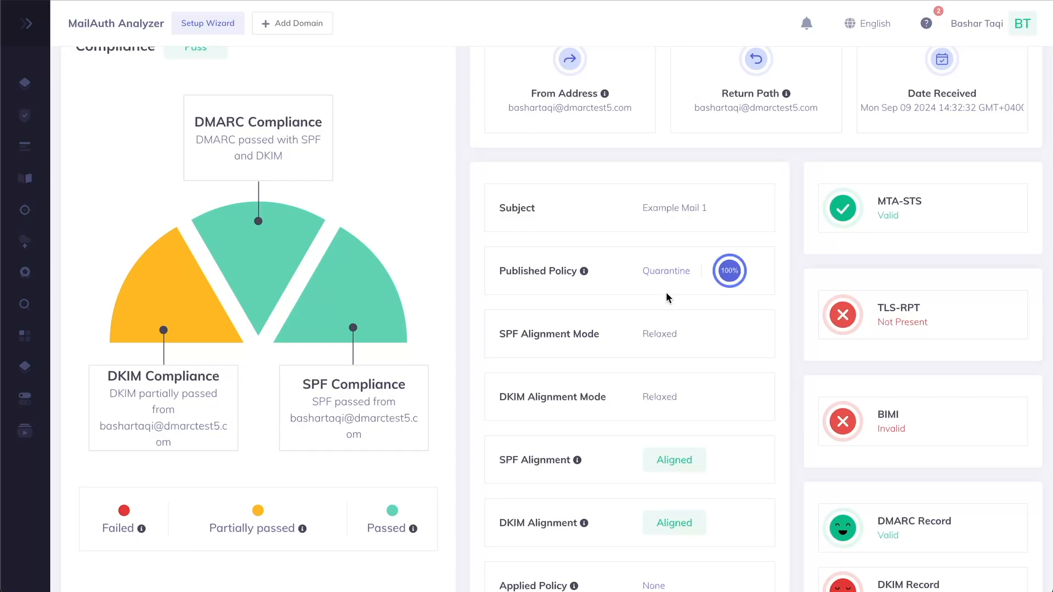
pyautogui.scroll(-2, 692, 350)
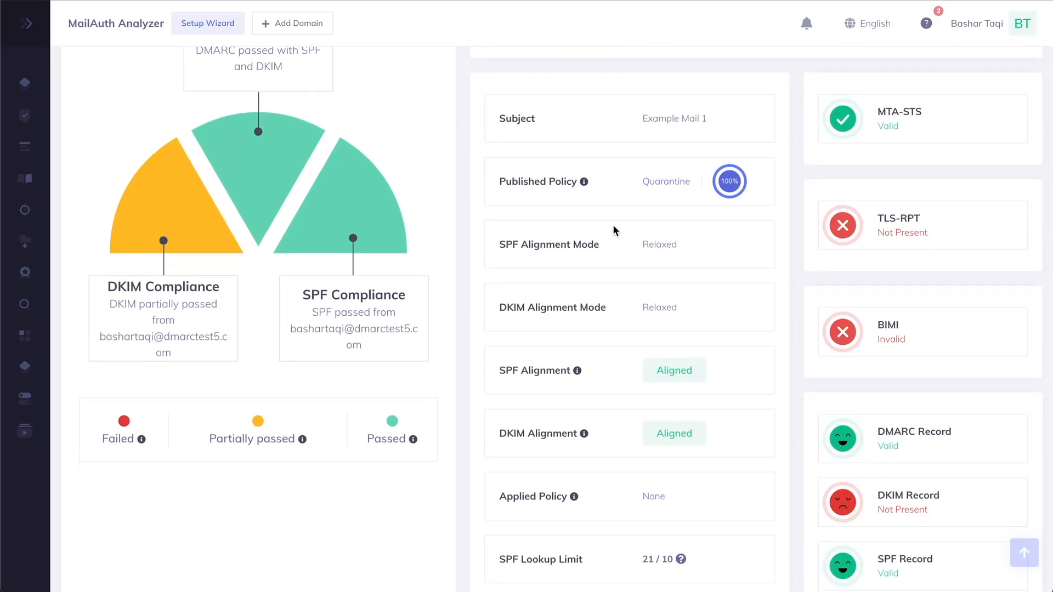
pyautogui.scroll(-2, 664, 322)
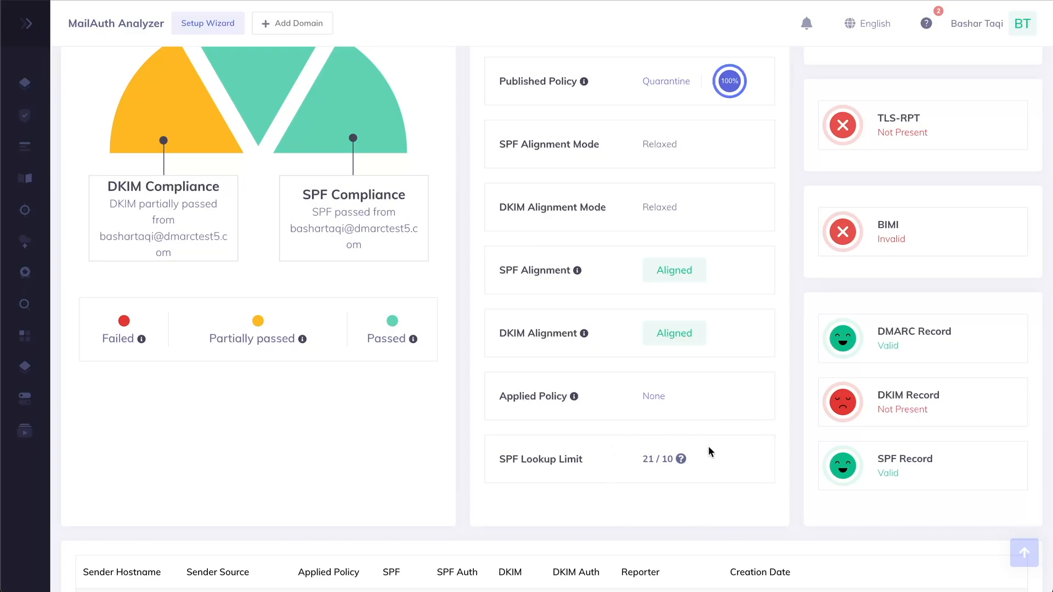
pyautogui.scroll(3, 708, 446)
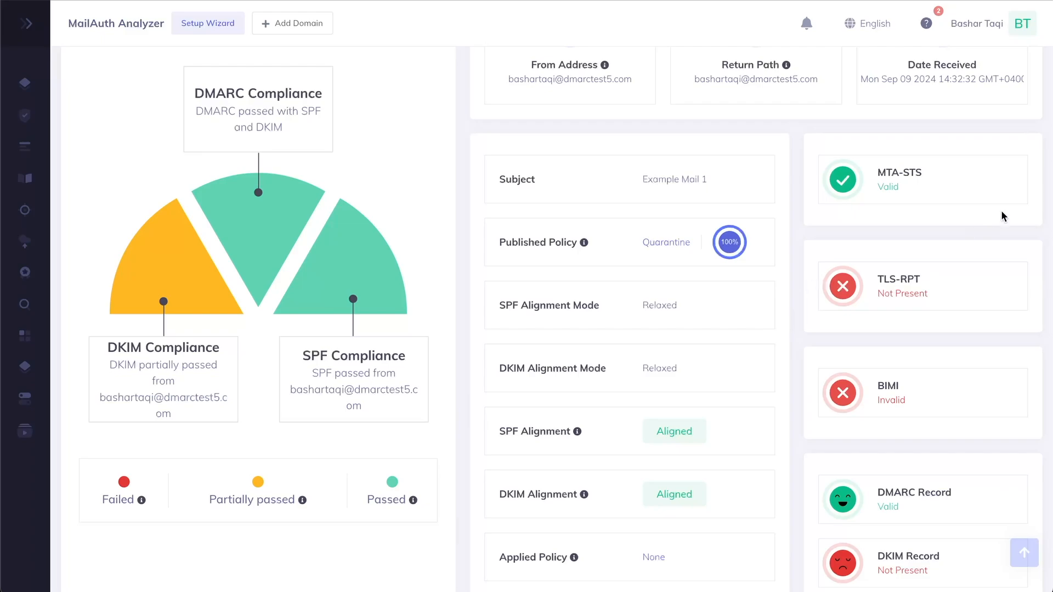
pyautogui.scroll(-1, 1002, 216)
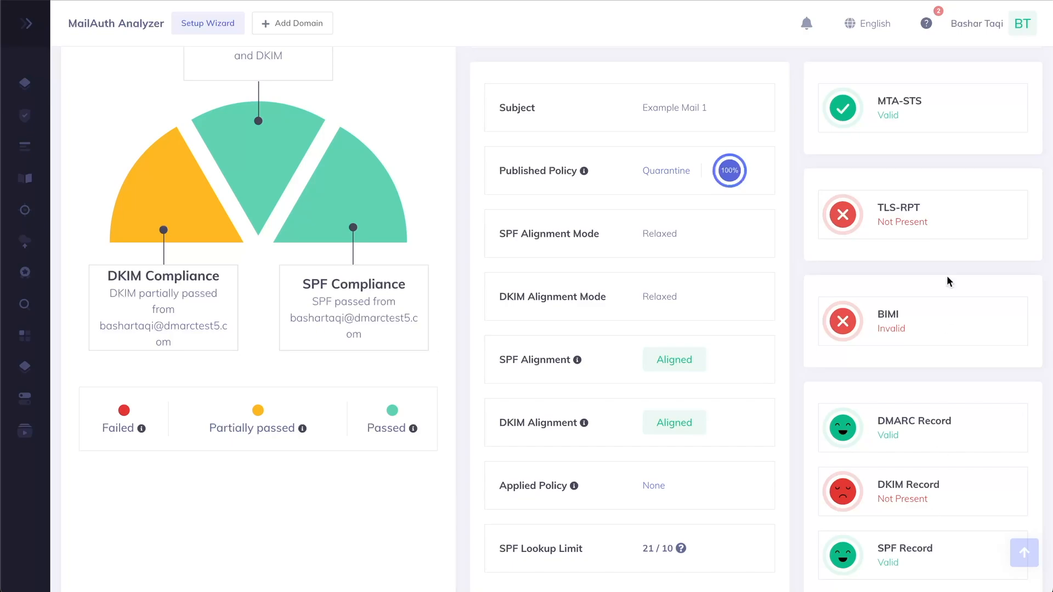
pyautogui.scroll(1, 817, 223)
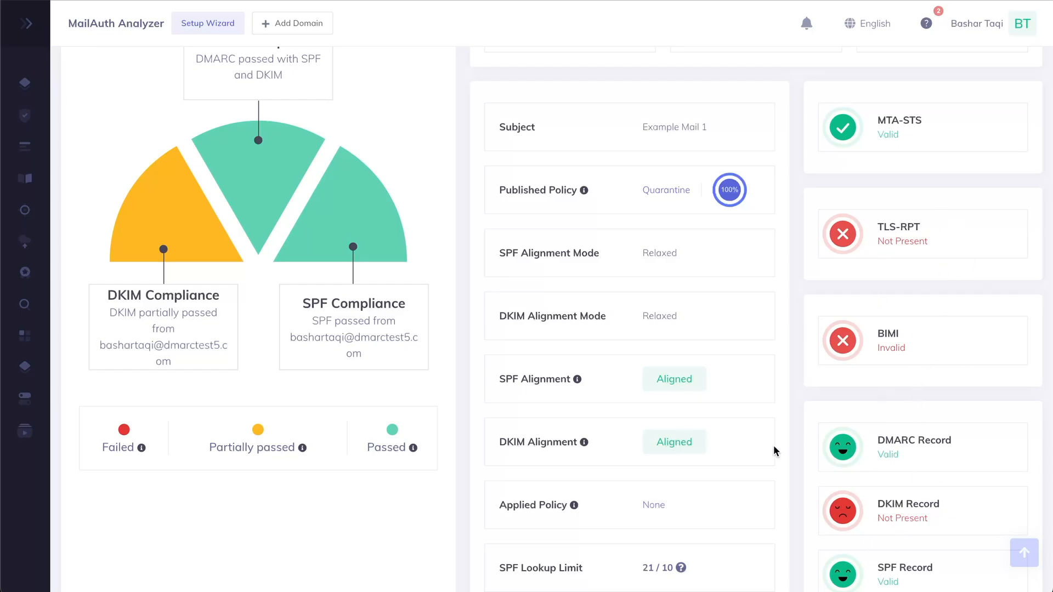
# Review the sender authentication results table and the human-readable email header of the analyzed message.
pyautogui.scroll(-4, 774, 445)
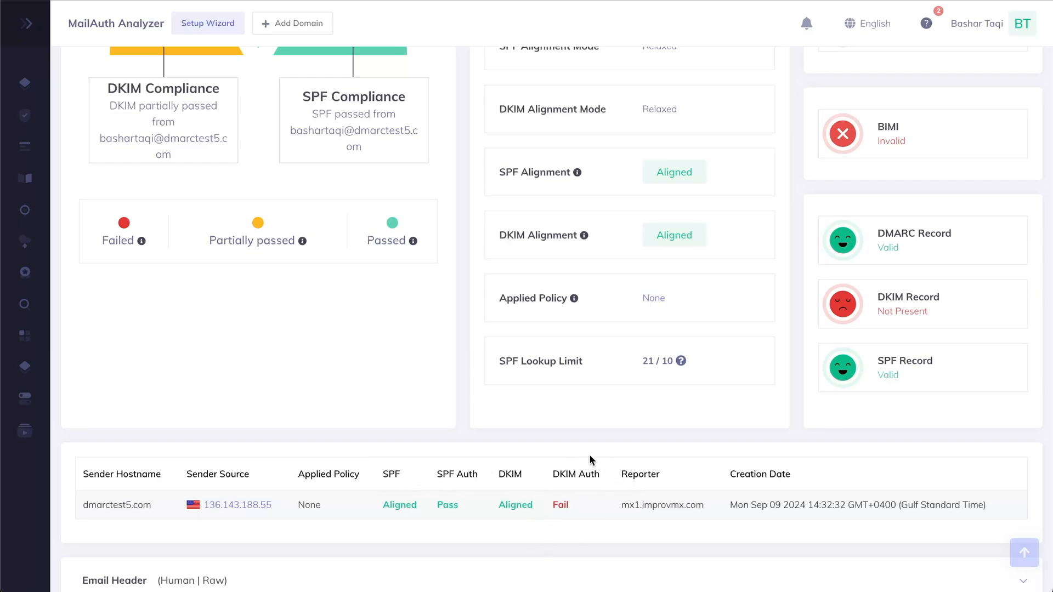
pyautogui.scroll(-2, 617, 495)
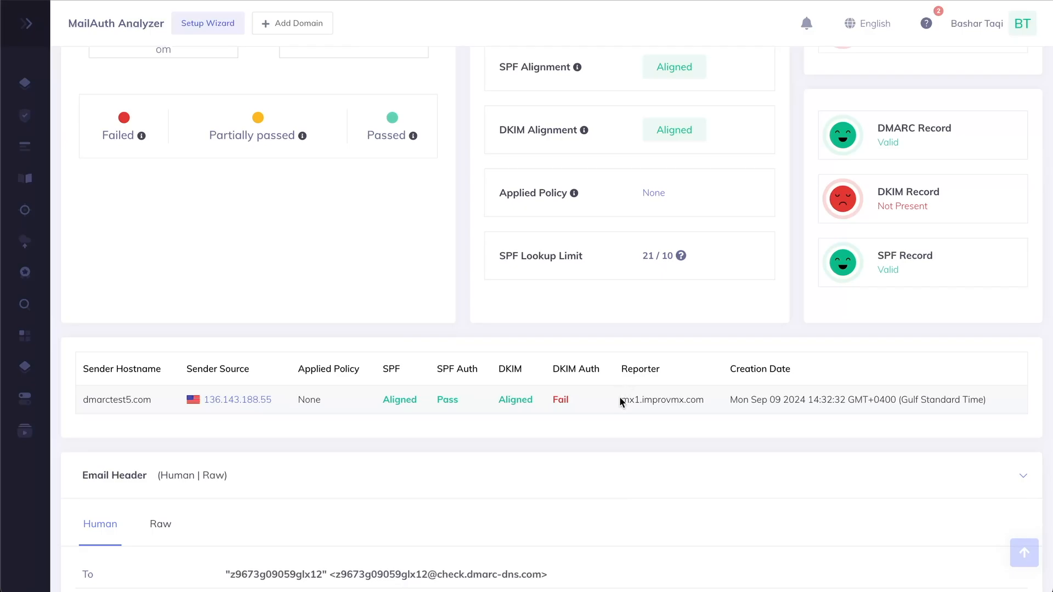
pyautogui.scroll(-4, 722, 406)
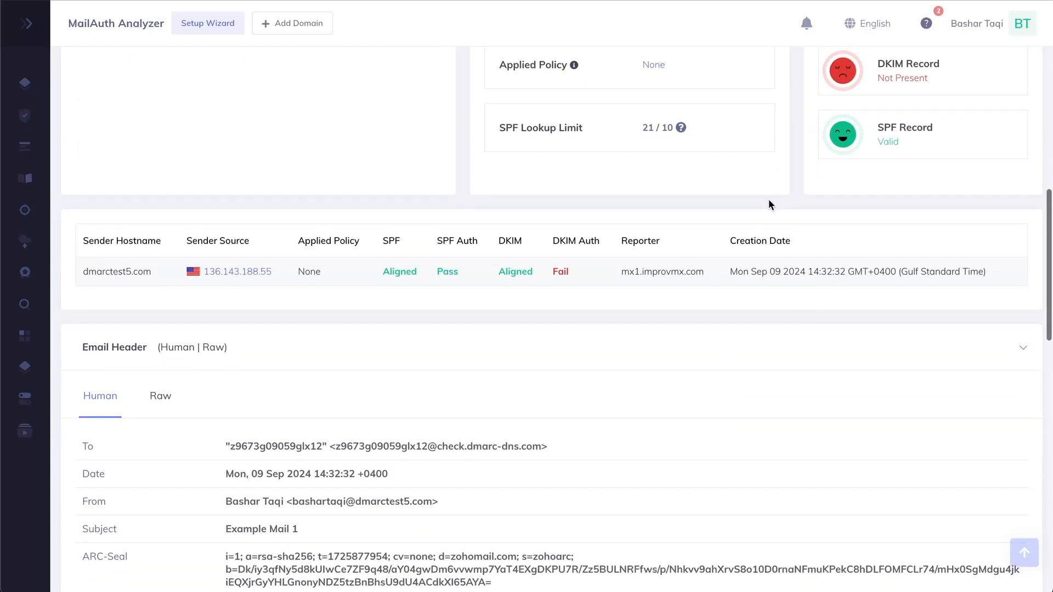
pyautogui.scroll(-5, 649, 370)
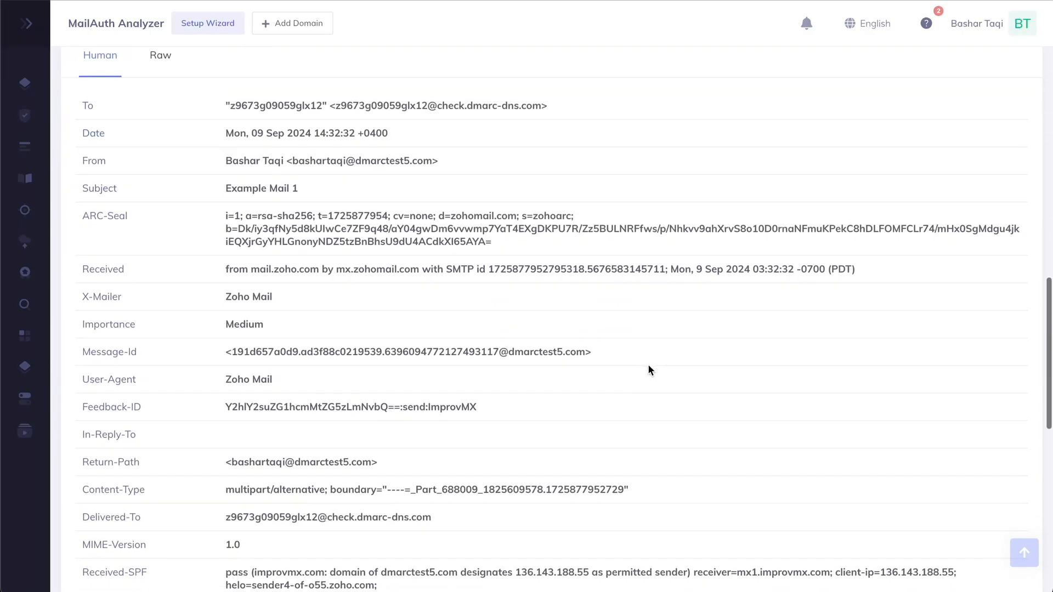
pyautogui.scroll(1, 649, 369)
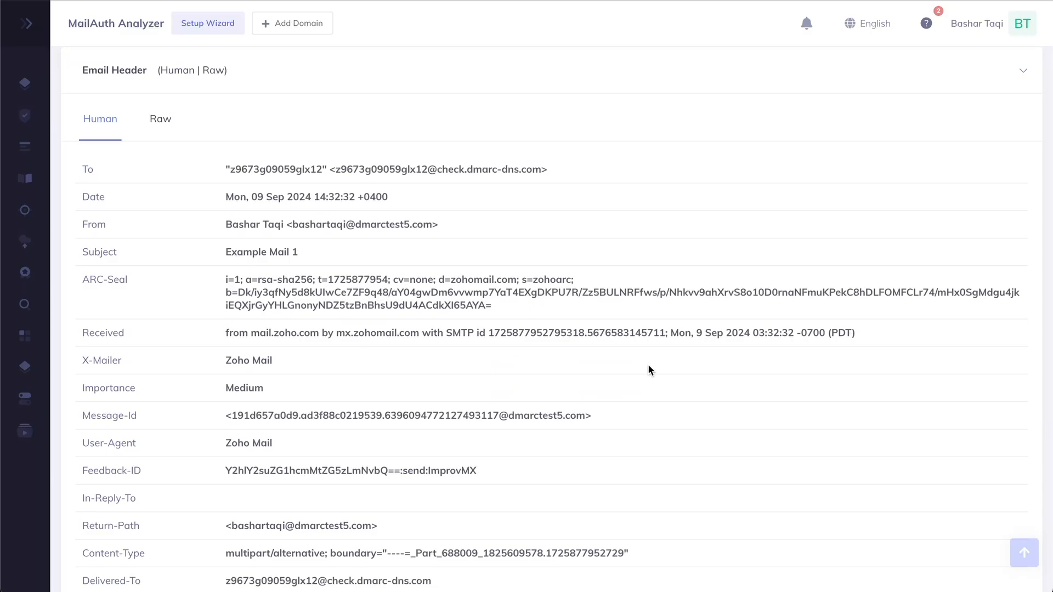
# Display the email header in its Raw form and look through its contents.
pyautogui.click(155, 129)
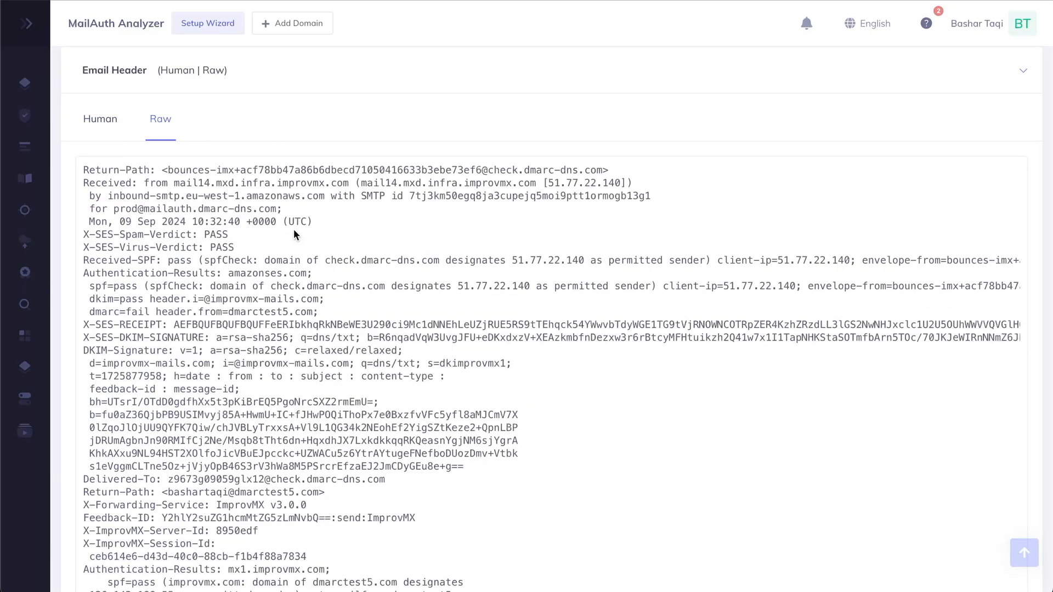
pyautogui.scroll(-5, 357, 313)
pyautogui.scroll(6, 358, 317)
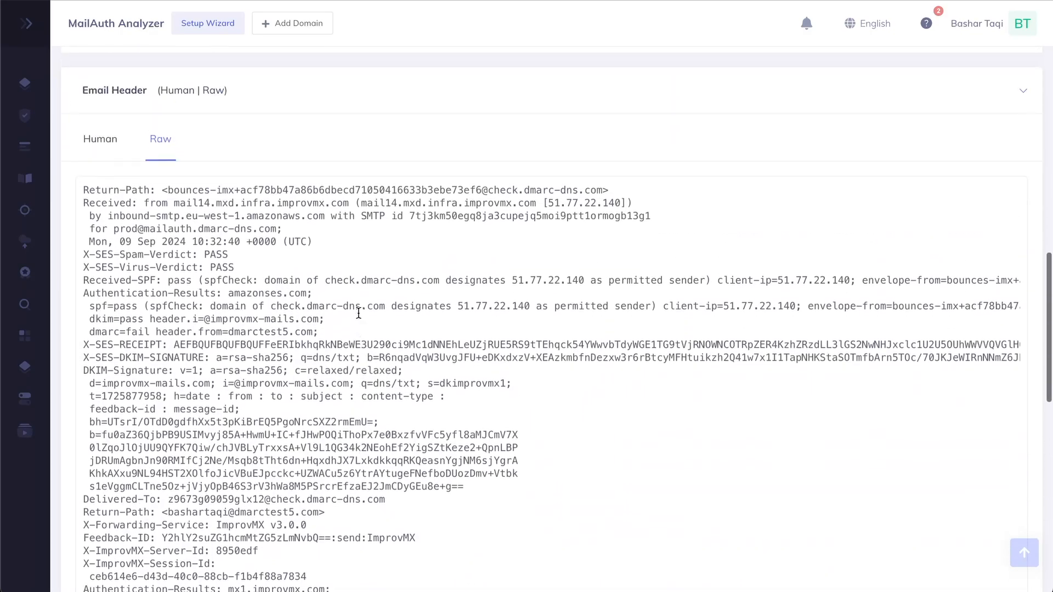
# Switch the email header back to the Human view, read through its fields and return to the compliance overview.
pyautogui.click(122, 158)
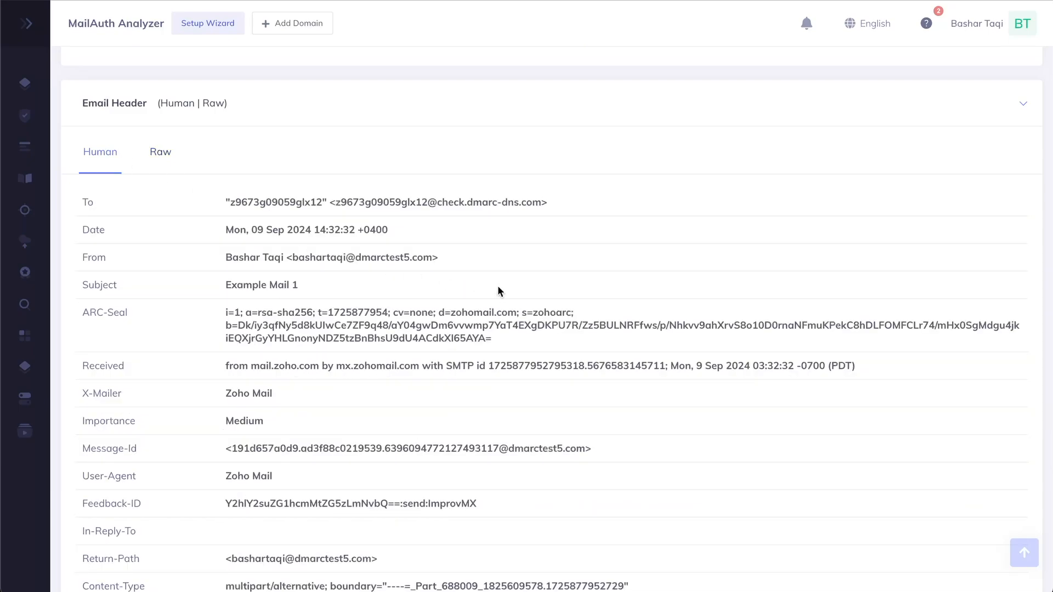
pyautogui.scroll(-2, 558, 280)
pyautogui.scroll(1, 197, 252)
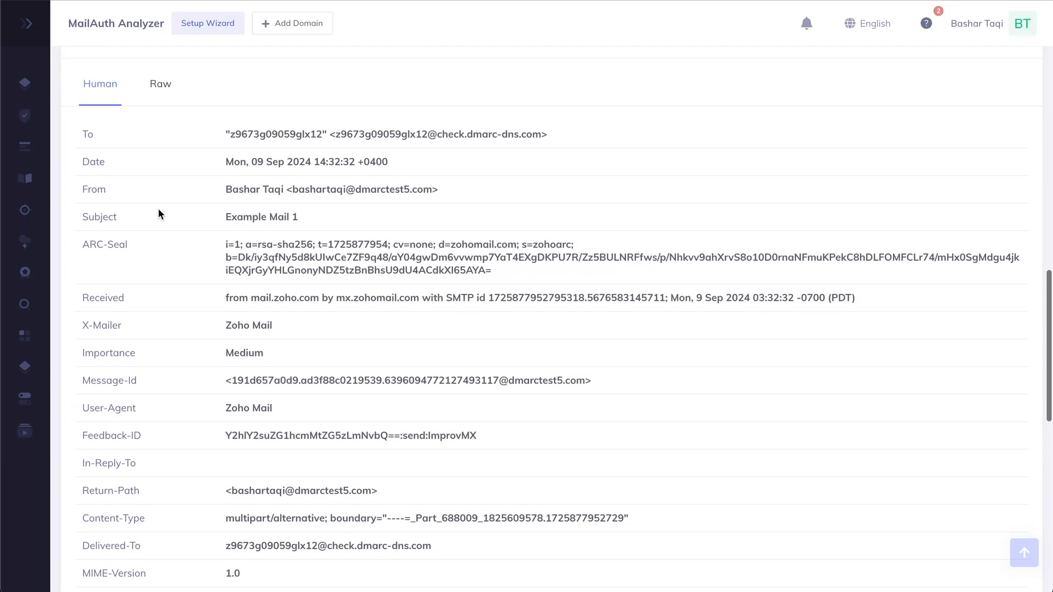
pyautogui.scroll(-2, 395, 361)
pyautogui.scroll(-7, 394, 359)
pyautogui.scroll(1, 463, 218)
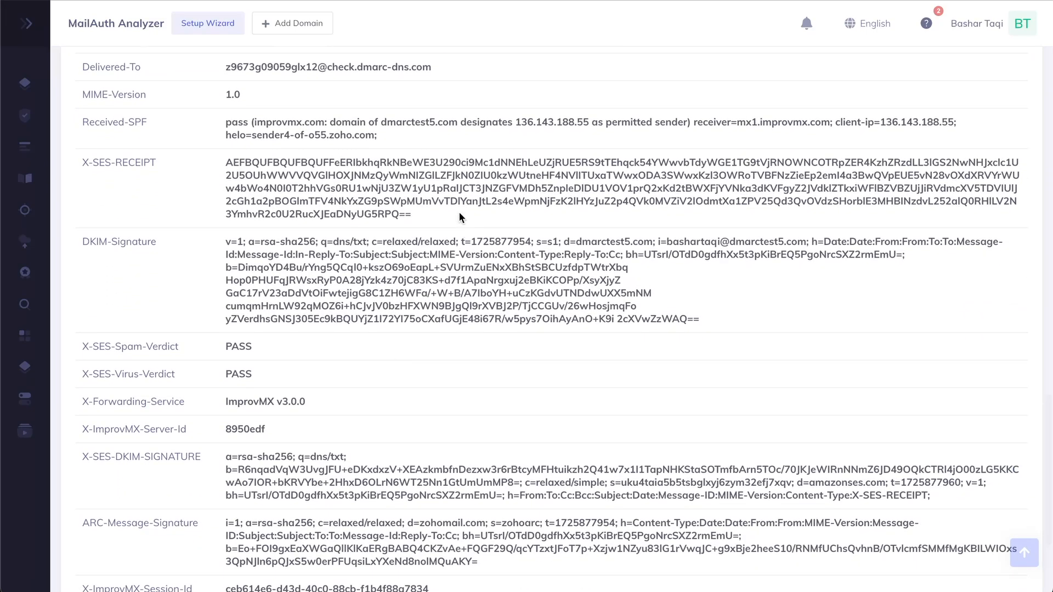
pyautogui.scroll(-3, 448, 283)
pyautogui.scroll(15, 448, 283)
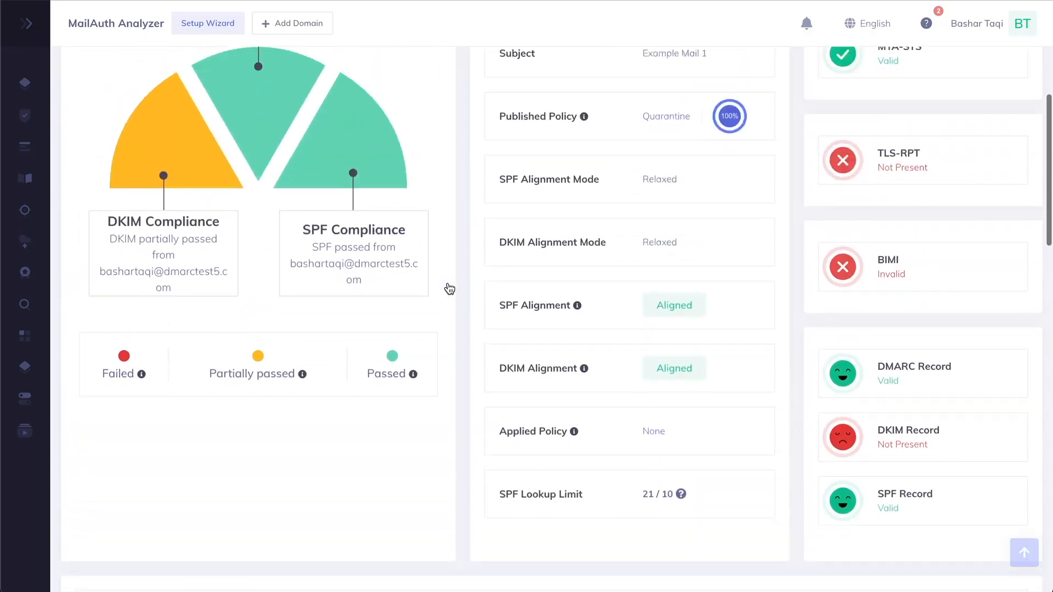
pyautogui.scroll(6, 449, 286)
pyautogui.scroll(-1, 158, 419)
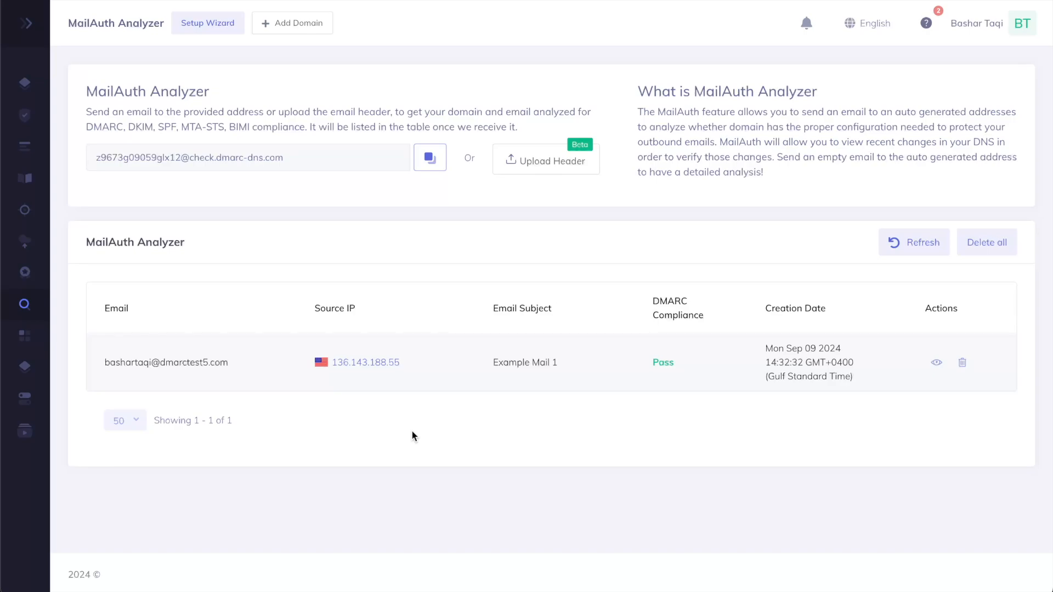
# Upload the header of the updated DKIM test email by pasting it into the Upload Header form.
pyautogui.click(558, 174)
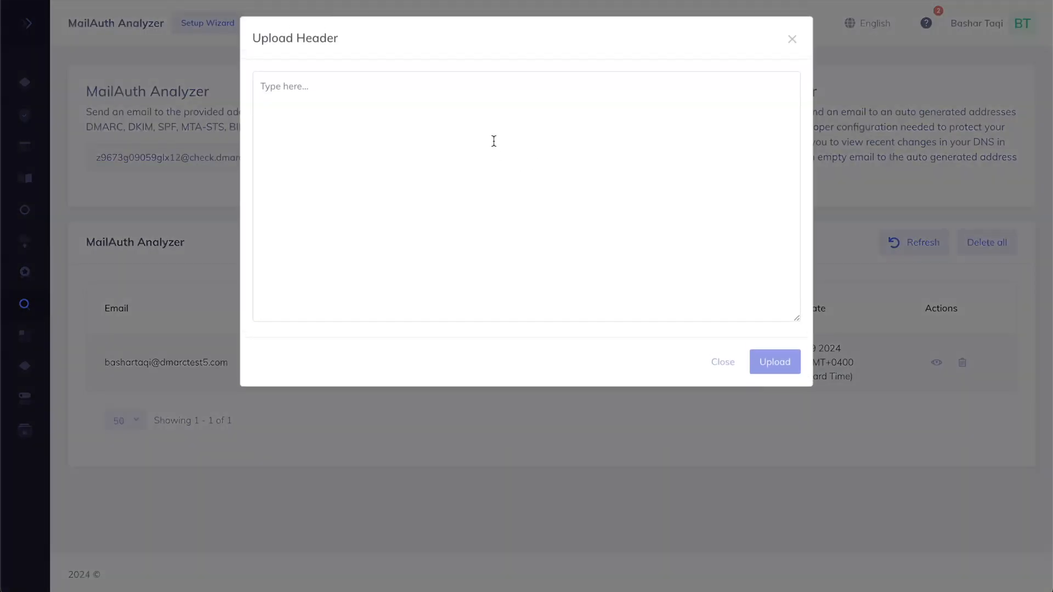
pyautogui.hotkey('ctrl', 'v')
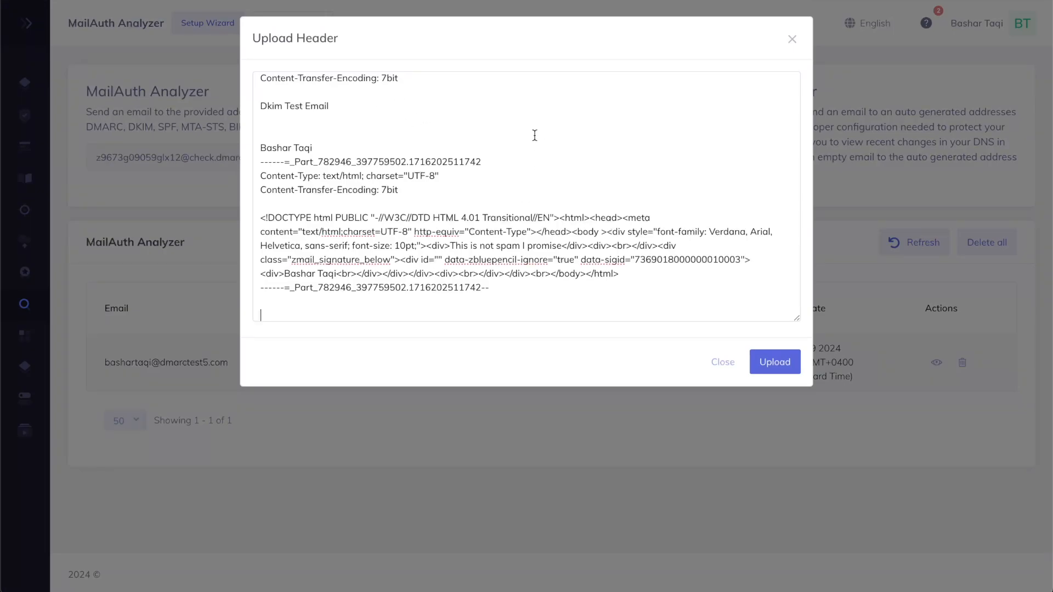
pyautogui.click(785, 369)
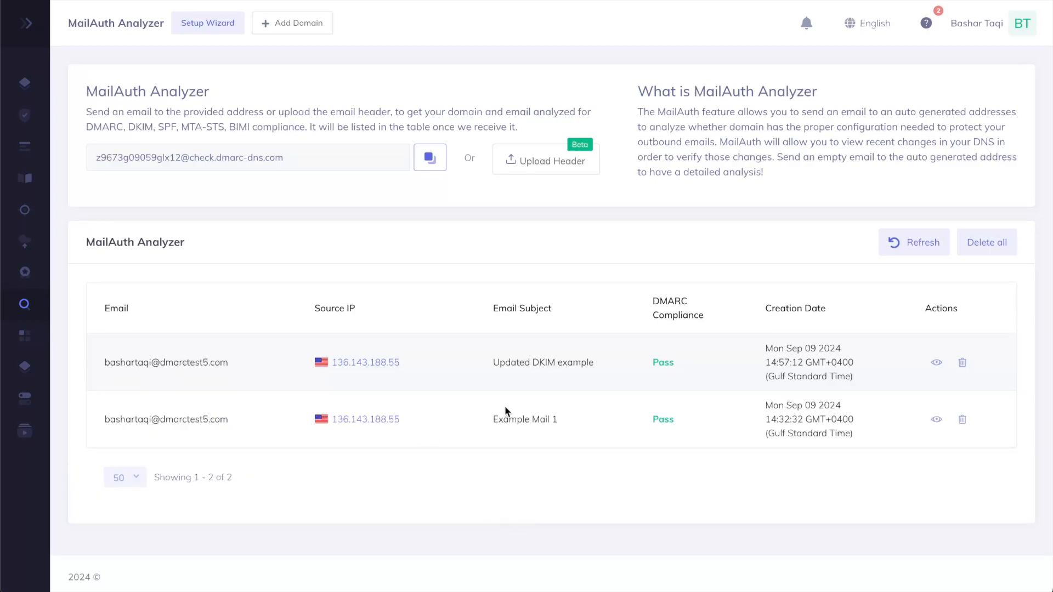
# Open the detailed analysis of "Updated DKIM example" and examine its DMARC, DKIM and SPF compliance chart.
pyautogui.click(936, 364)
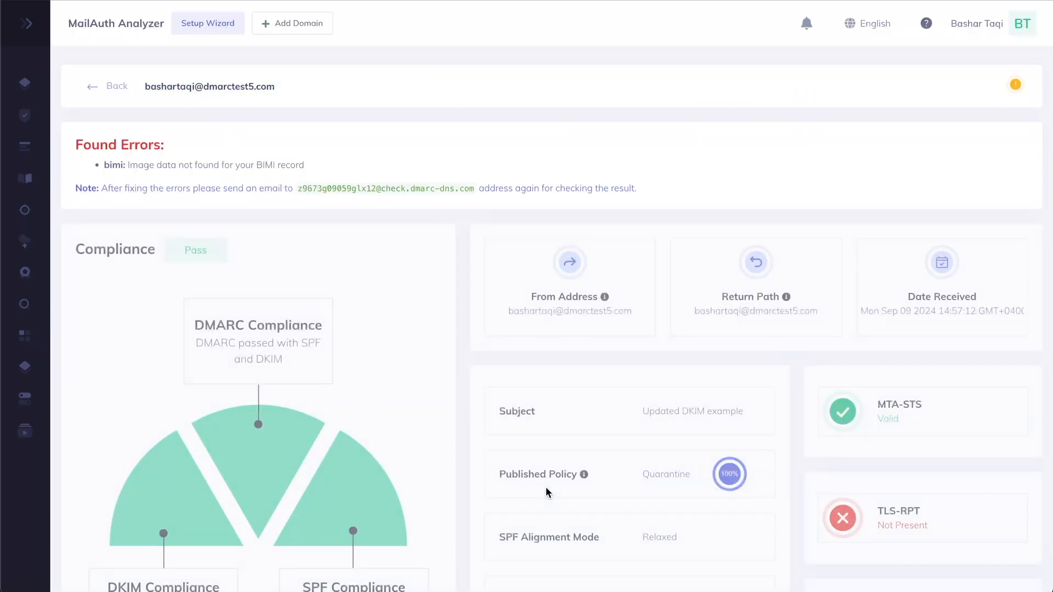
pyautogui.scroll(-2, 545, 487)
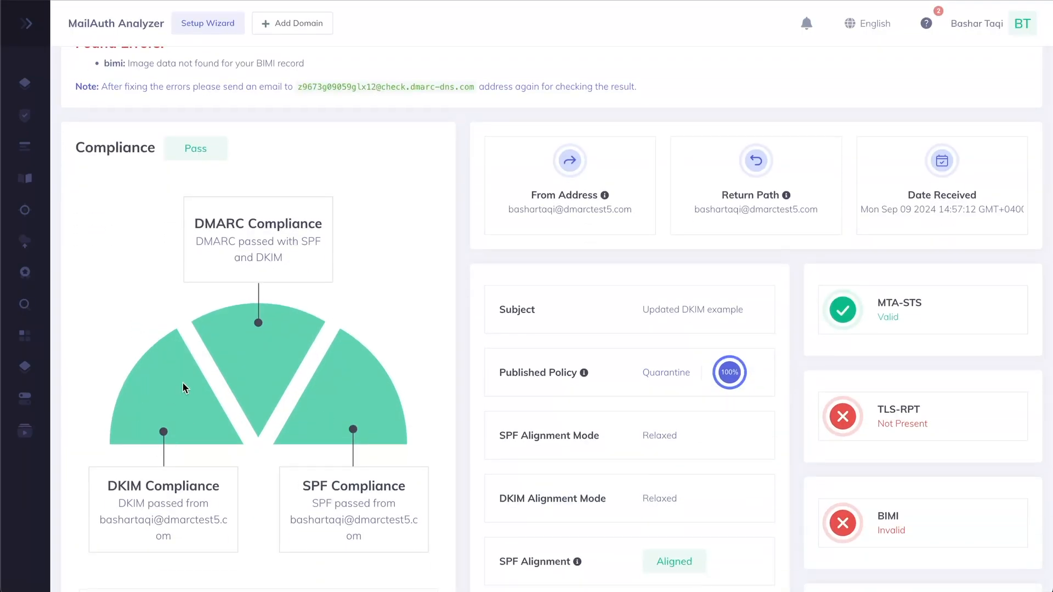